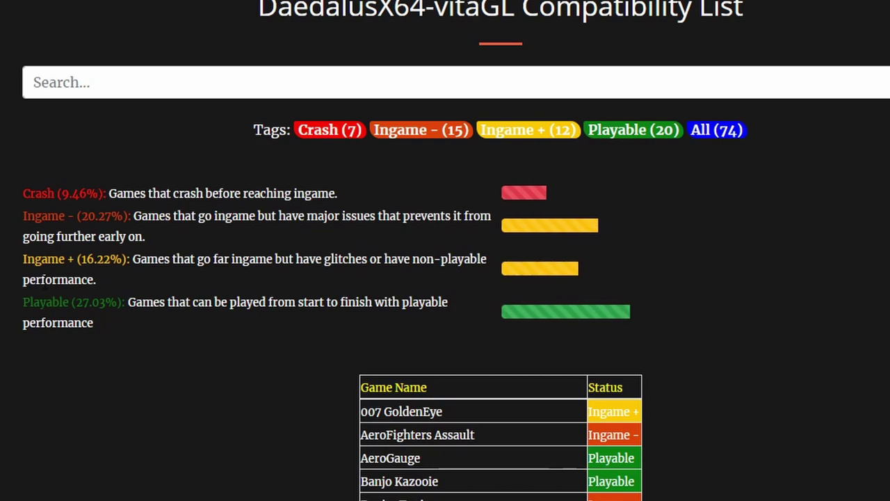
Read the definitions of the Ingame + and Playable ratings on the DaedalusX64-vitaGL compatibility page.
drag(23, 259, 77, 259)
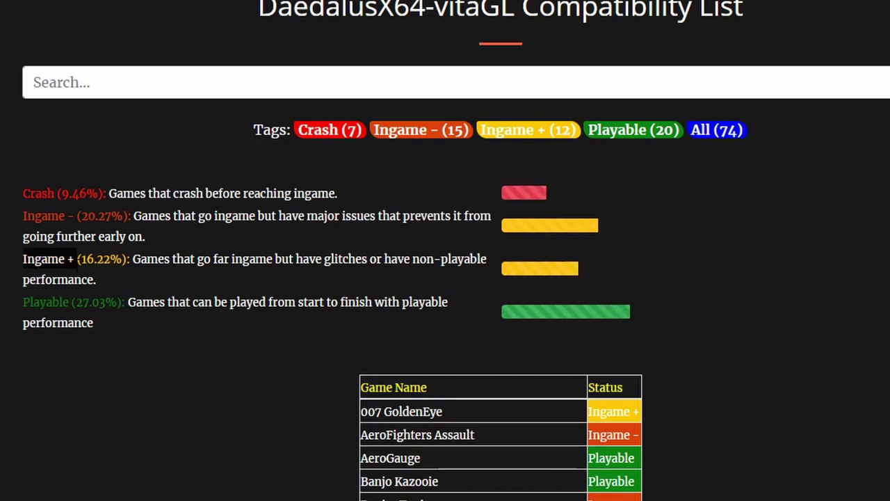
click(25, 259)
drag(25, 259, 42, 259)
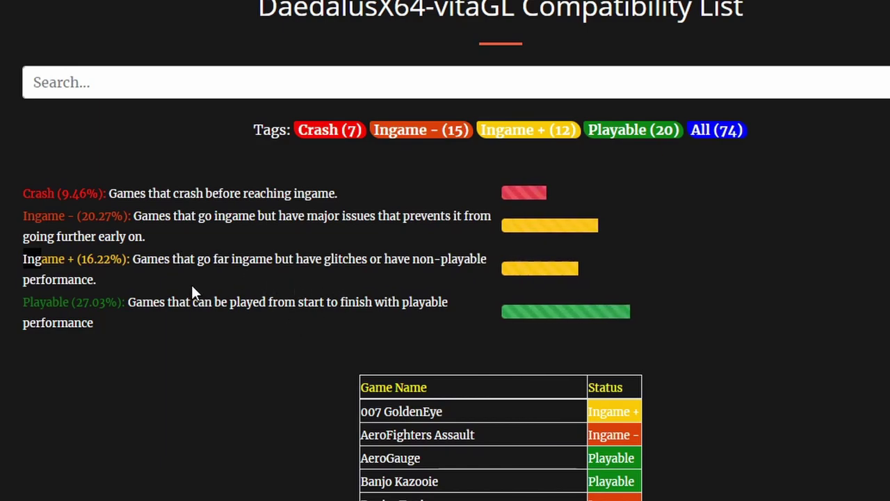
drag(23, 301, 118, 302)
click(143, 361)
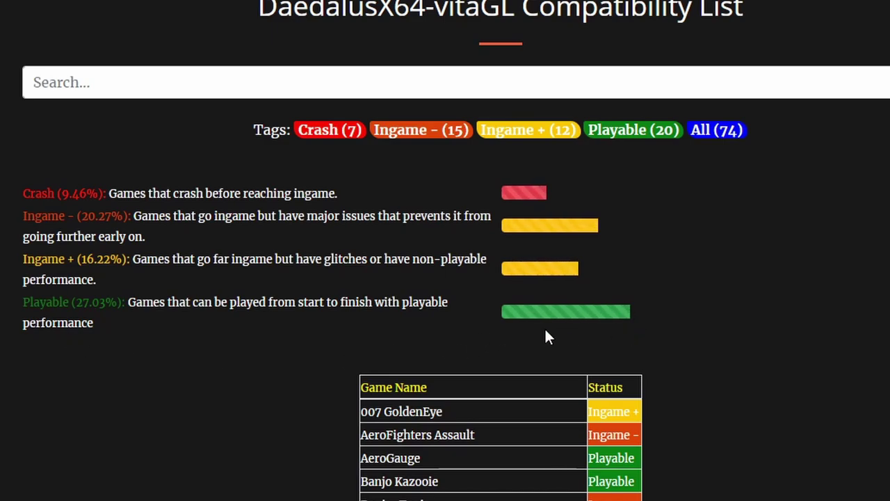
Review the compatibility status of the listed games from 007 GoldenEye through WWF No Mercy.
scroll(533, 389, down, 3)
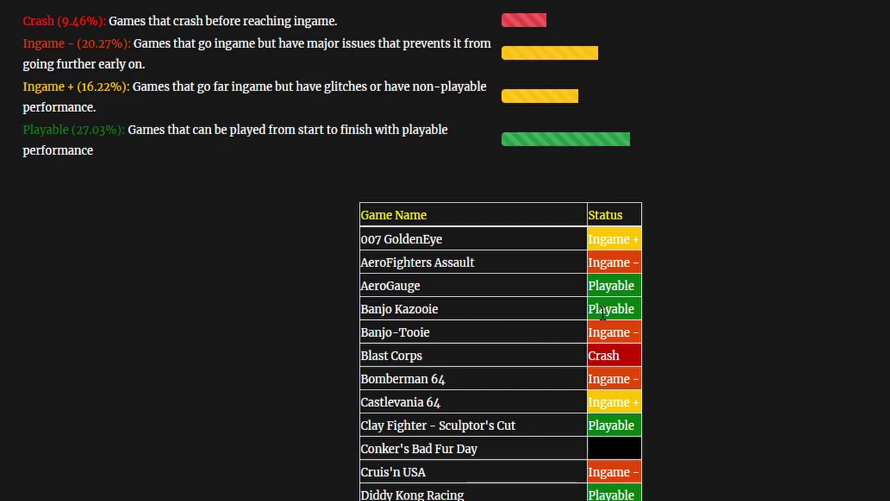
scroll(562, 341, down, 3)
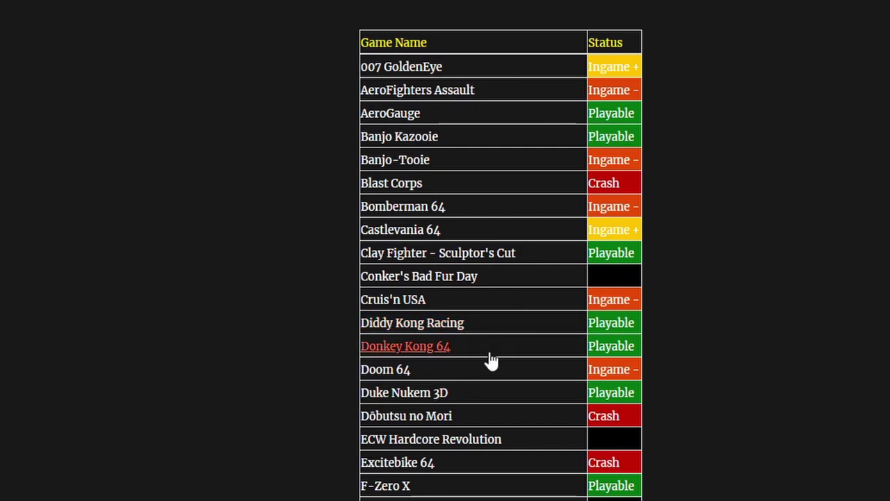
scroll(482, 392, down, 2)
scroll(484, 392, down, 2)
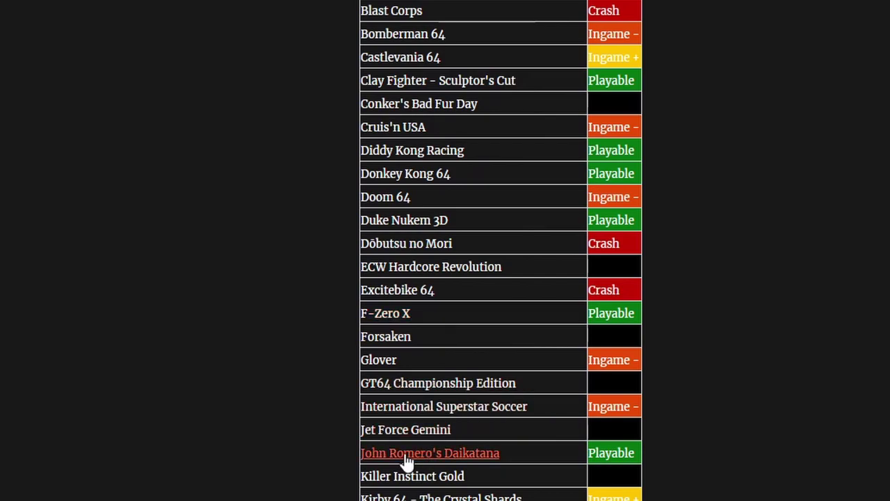
scroll(407, 462, down, 4)
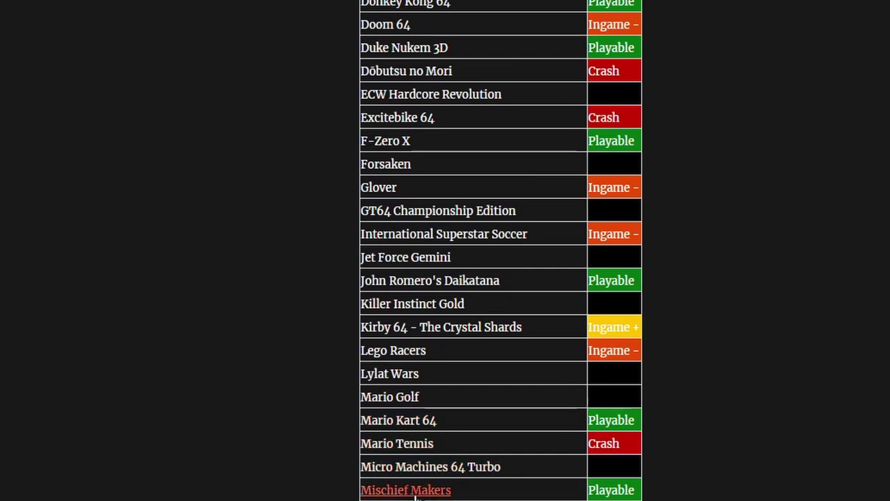
scroll(442, 489, down, 3)
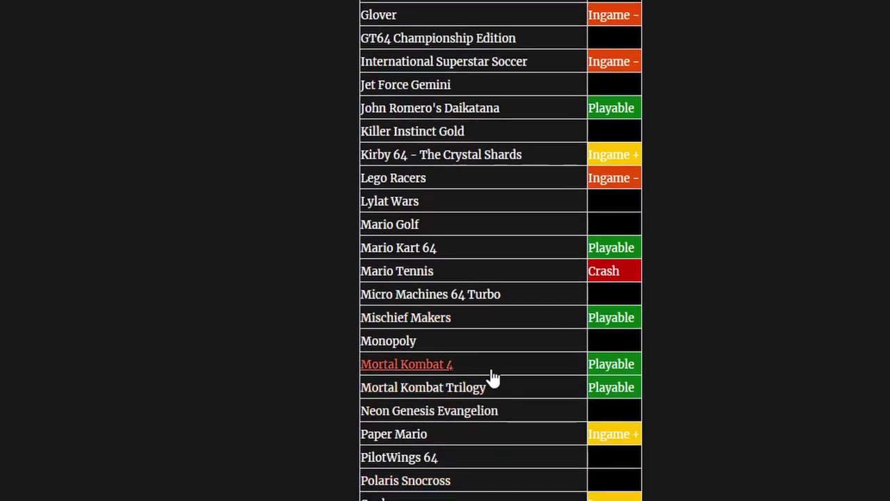
scroll(529, 413, down, 6)
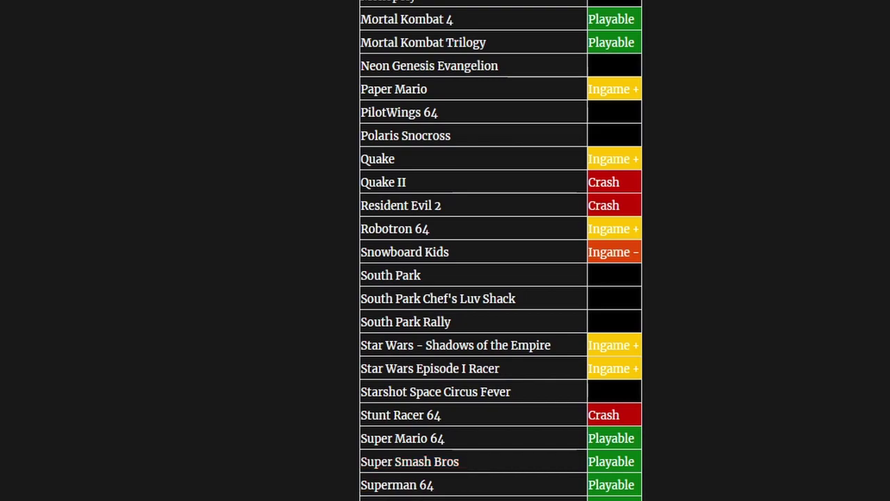
scroll(380, 335, down, 3)
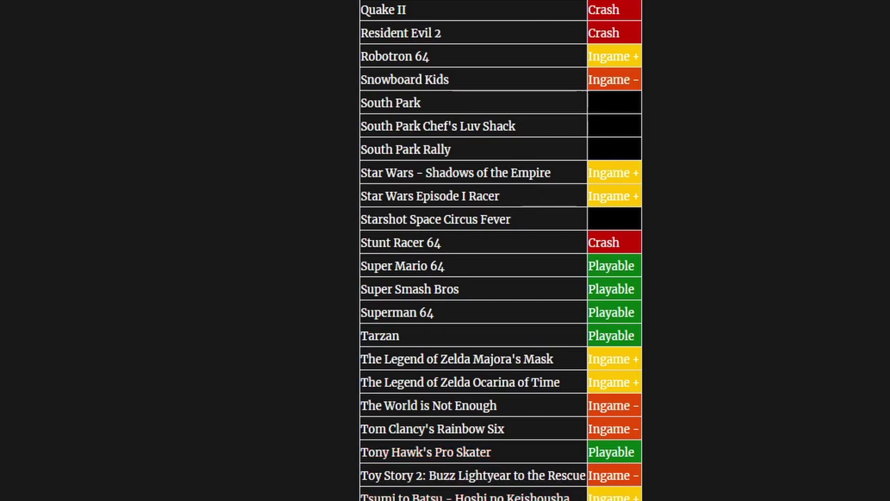
scroll(417, 351, down, 3)
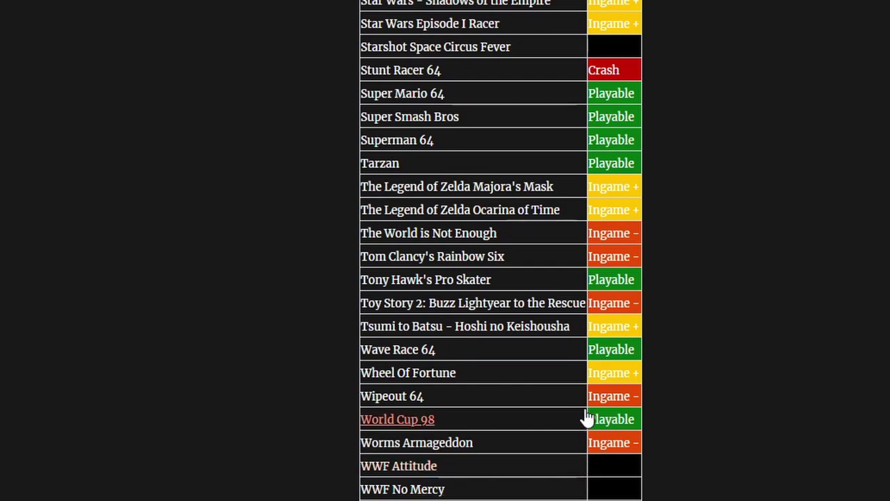
Go back over the game statuses in reverse order to the rating summary above the table.
scroll(581, 390, up, 3)
scroll(553, 70, up, 3)
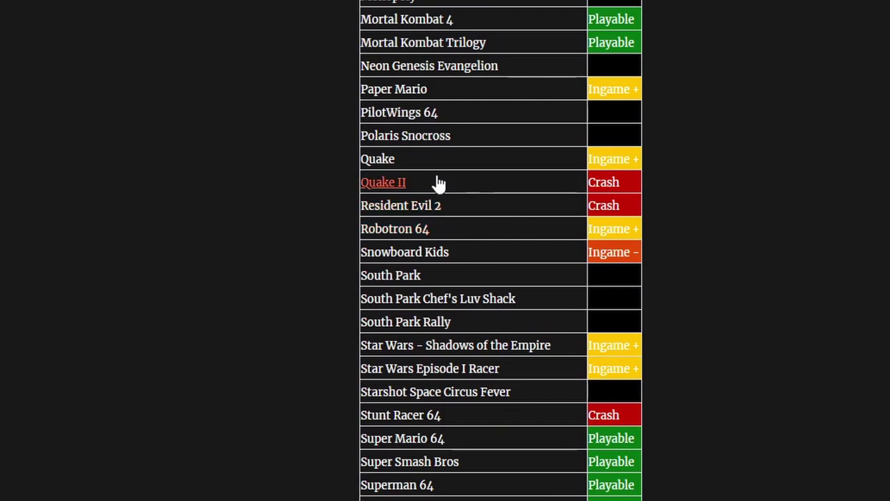
scroll(445, 209, up, 3)
scroll(469, 101, up, 3)
scroll(476, 114, up, 3)
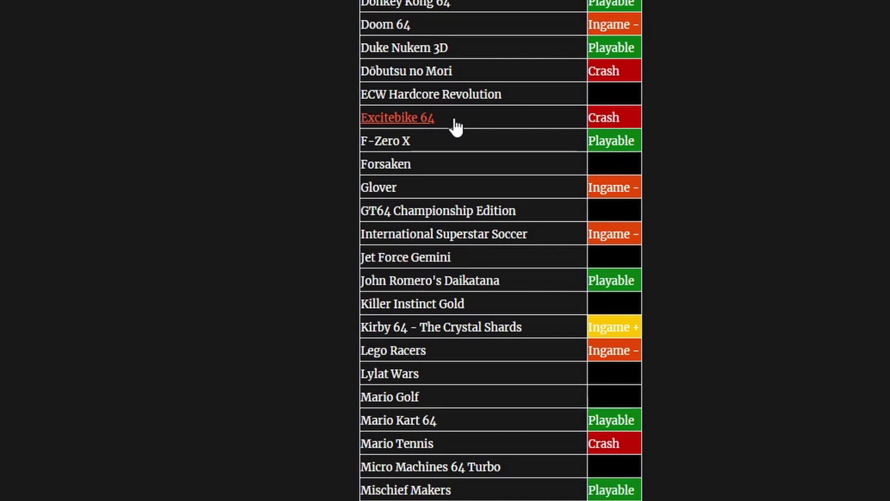
scroll(455, 125, up, 3)
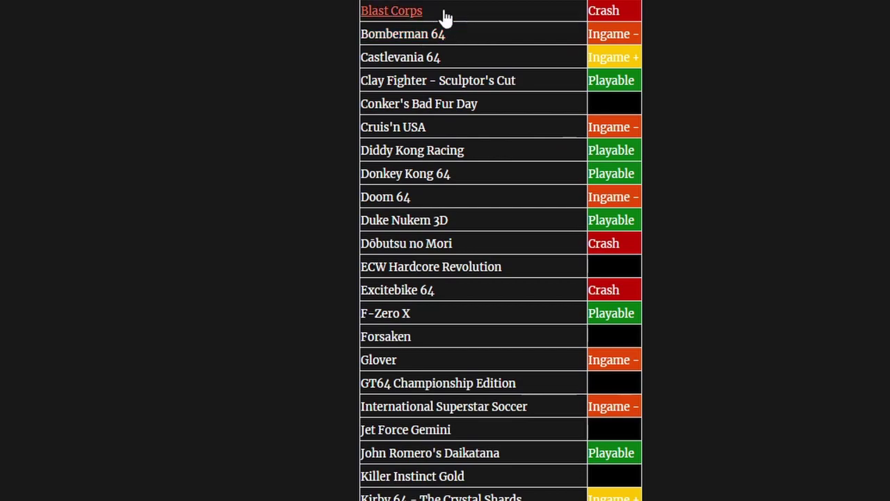
scroll(445, 16, up, 3)
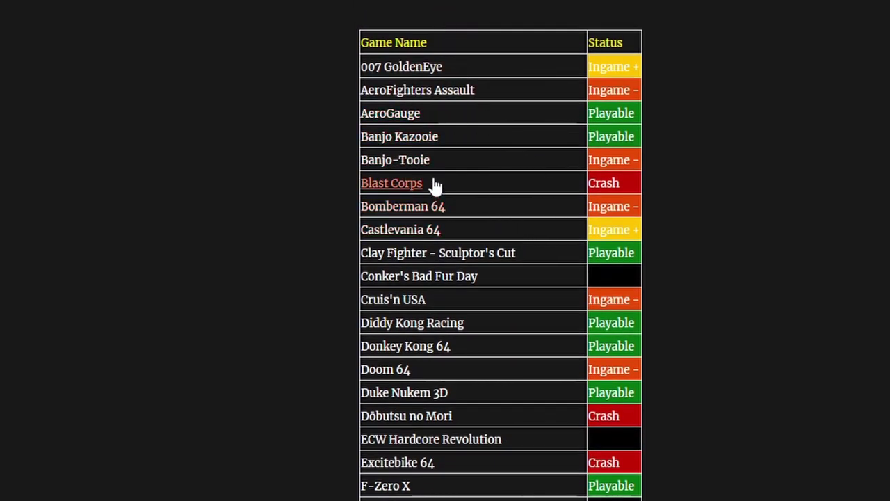
scroll(299, 279, up, 1)
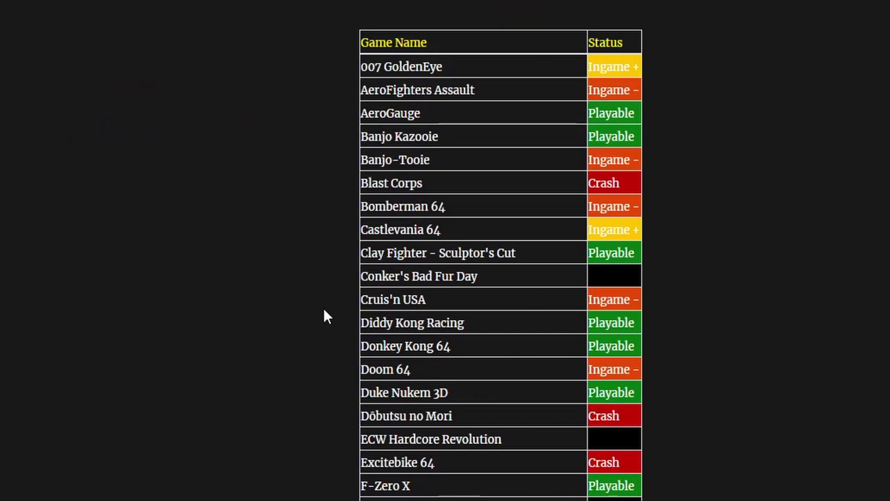
scroll(331, 301, down, 3)
scroll(332, 309, up, 5)
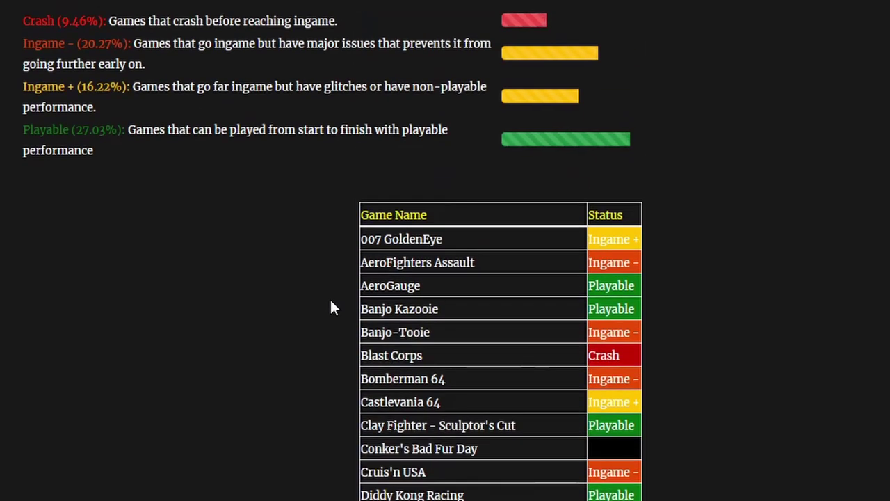
scroll(432, 381, up, 3)
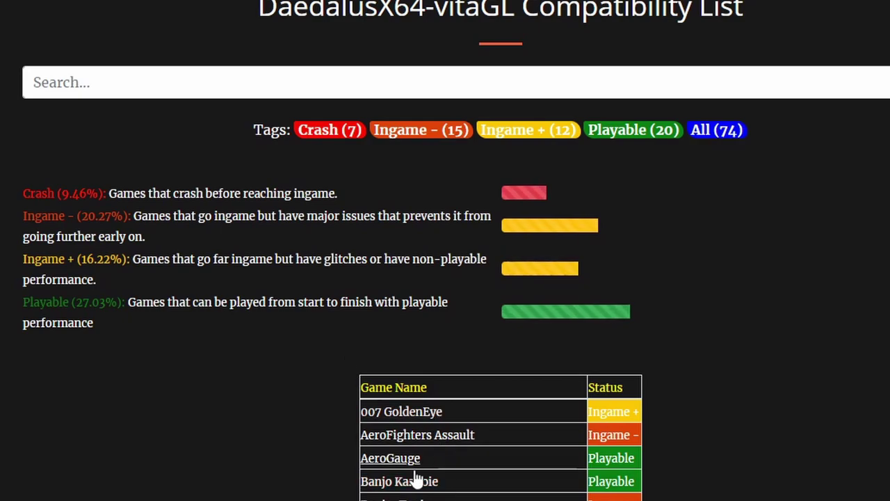
Find Super Smash Bros in the compatibility table and open its issue report.
scroll(340, 410, down, 7)
scroll(336, 410, down, 2)
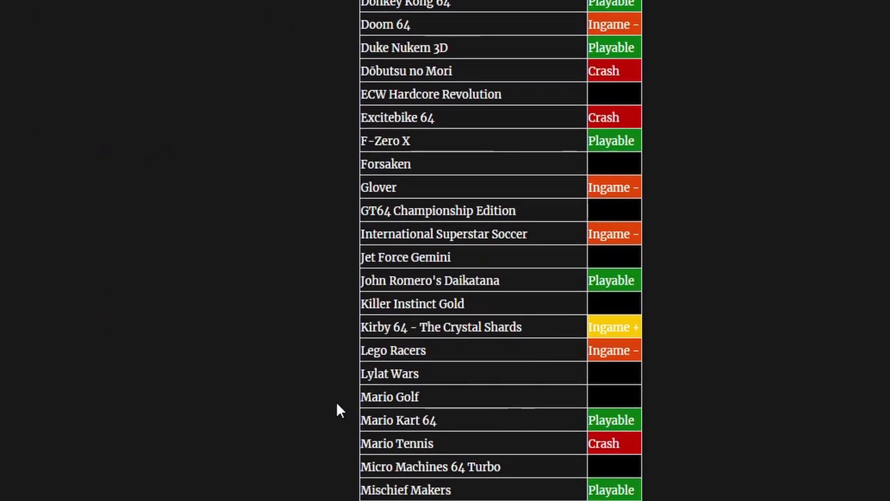
scroll(748, 445, down, 2)
scroll(473, 396, up, 2)
scroll(472, 397, down, 10)
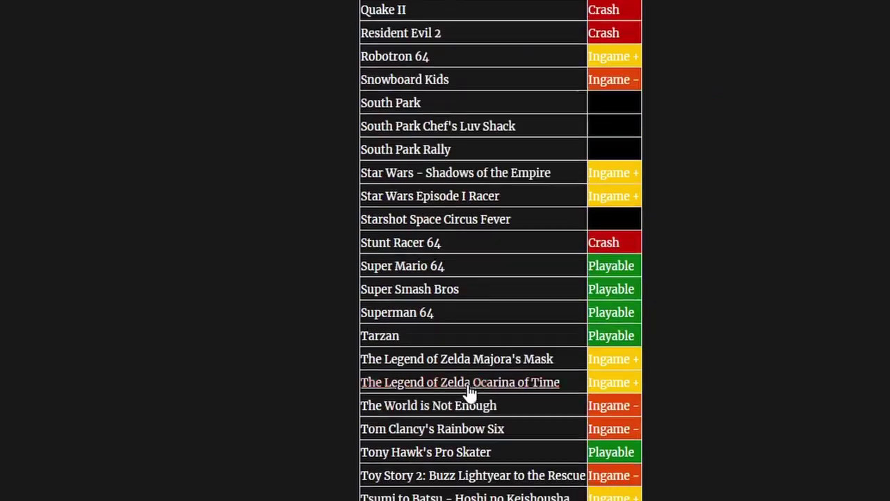
scroll(473, 446, up, 4)
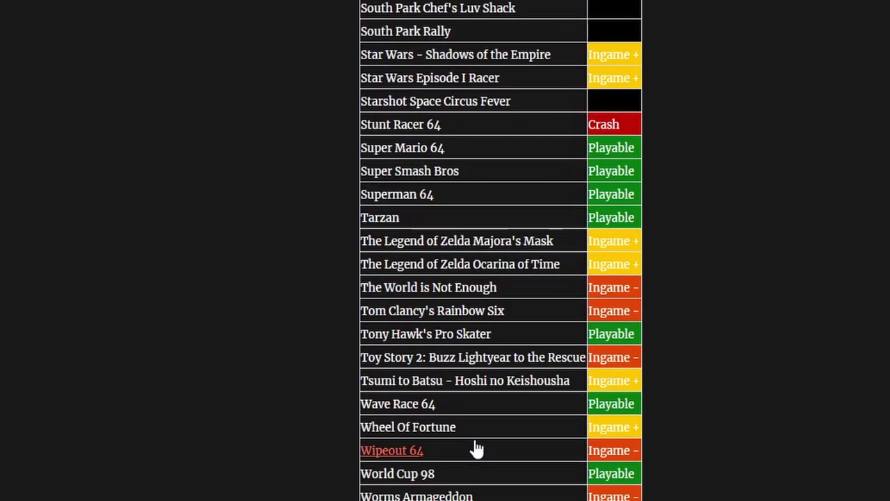
click(416, 179)
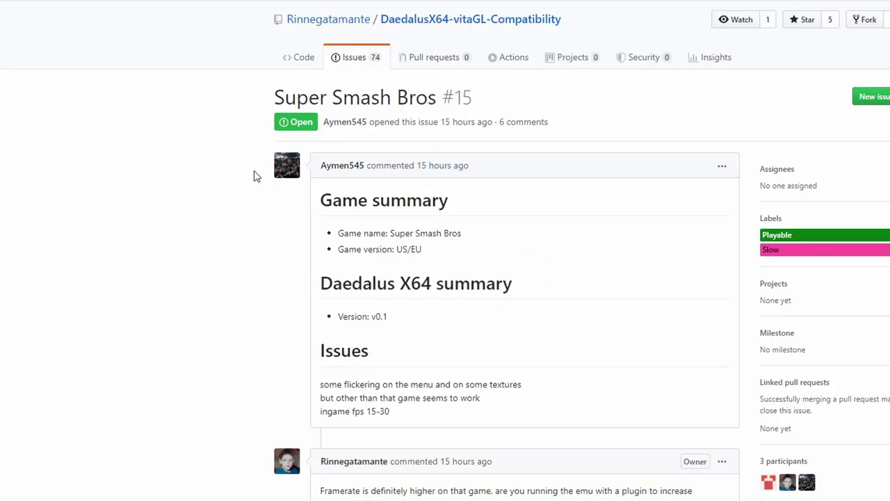
Read the Super Smash Bros issue report, including the game summary, emulator version, reported issues and follow-up comments.
drag(265, 94, 474, 99)
drag(296, 234, 409, 353)
click(245, 241)
scroll(313, 324, down, 2)
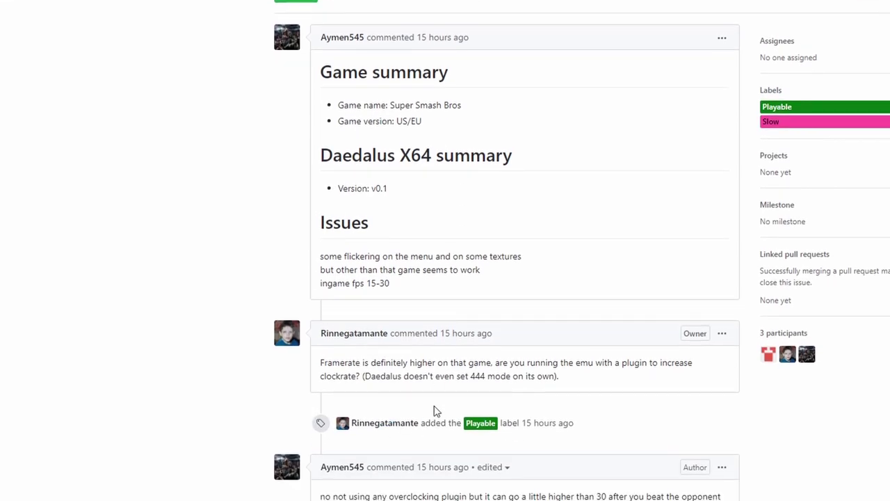
scroll(373, 399, down, 2)
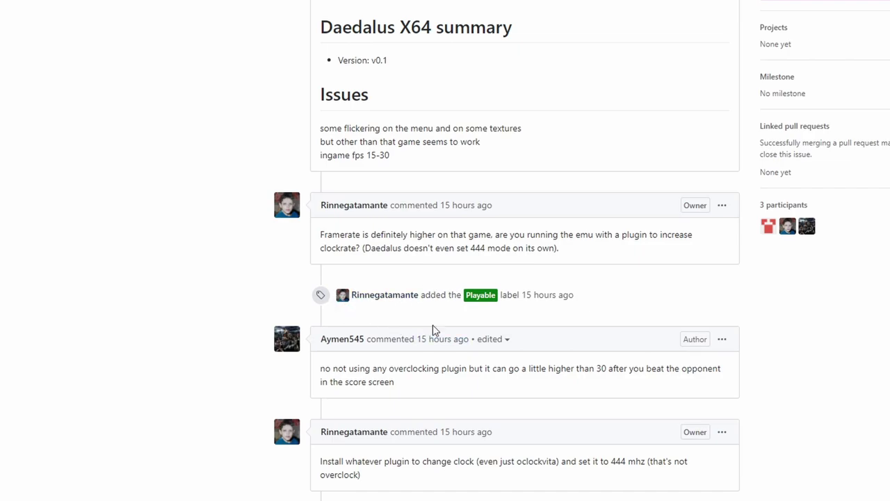
scroll(388, 352, down, 2)
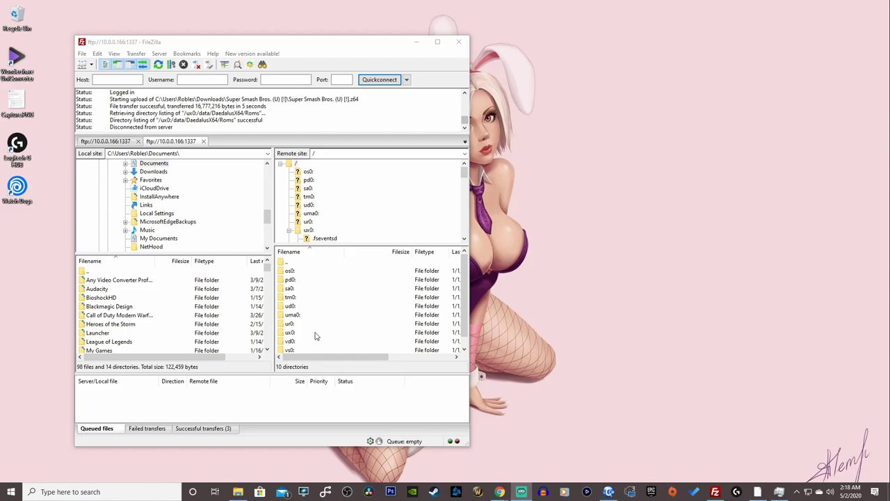
Switch to FileZilla and open the remote folder /ux0:/data/DaedalusX64/Roms.
scroll(287, 328, down, 1)
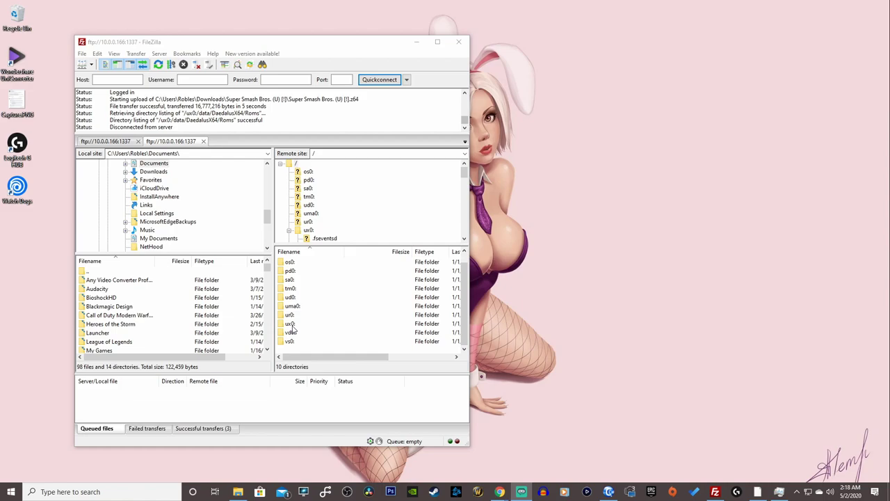
double_click(291, 324)
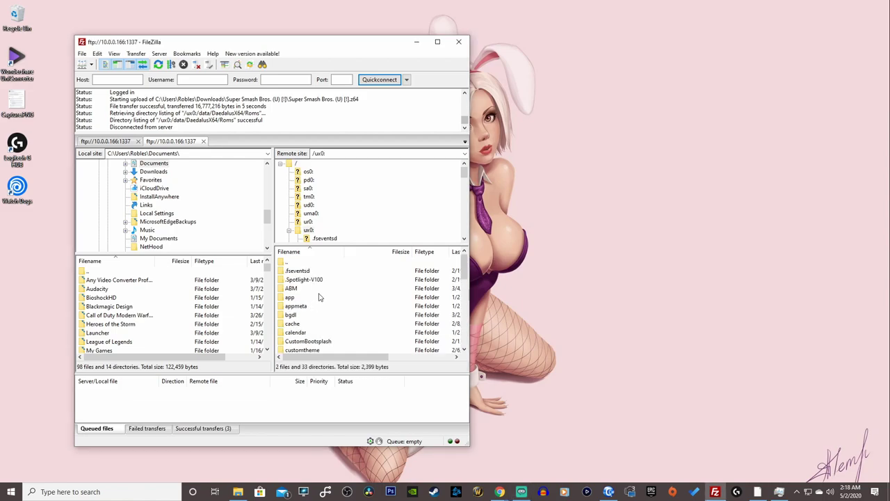
scroll(318, 297, down, 2)
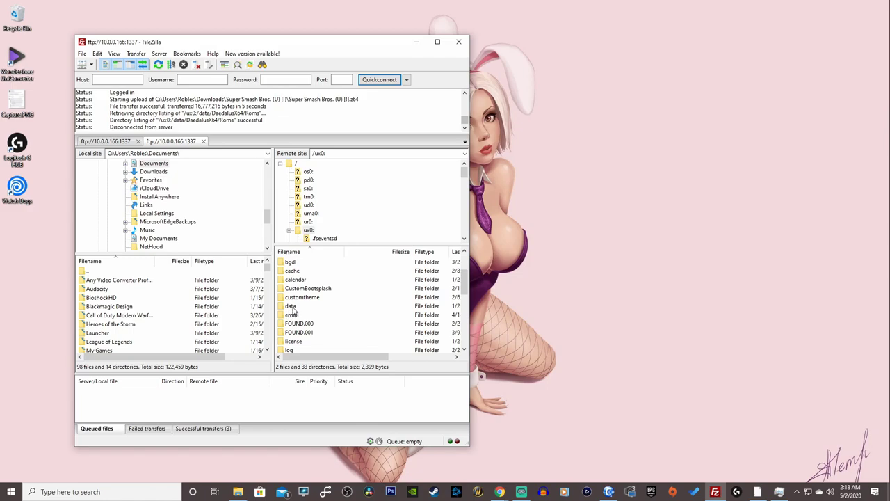
double_click(290, 306)
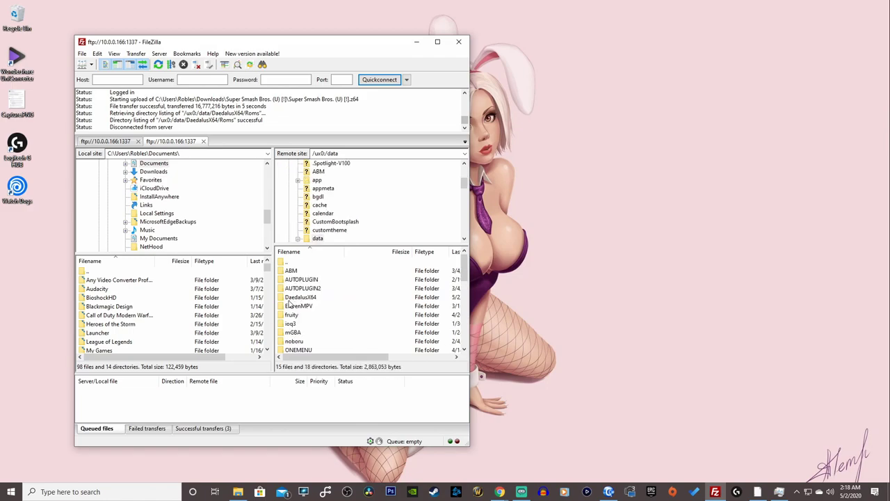
double_click(311, 297)
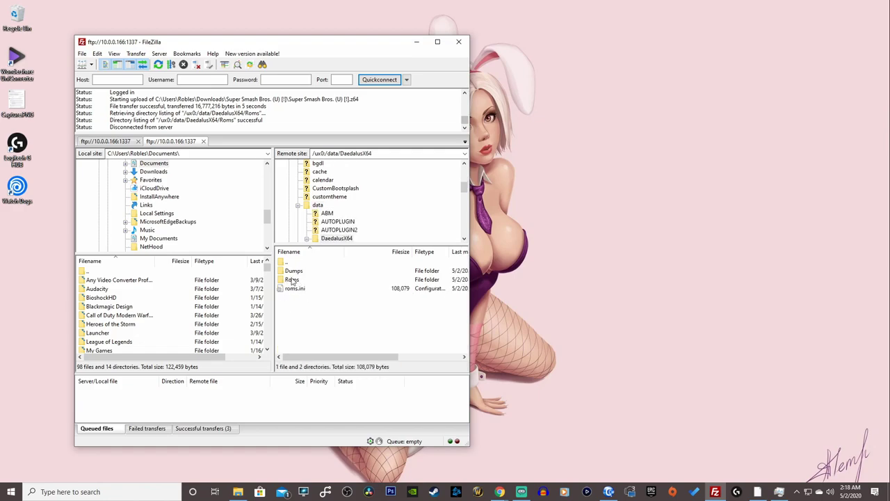
double_click(291, 280)
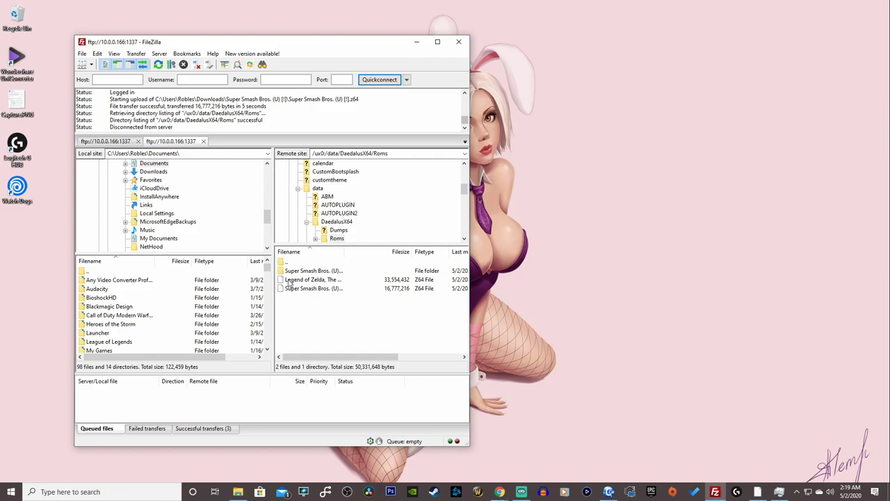
Inspect the ROM files in the remote Roms folder, check inside the Super Smash Bros. (U) [!] subfolder, and return to Roms.
drag(332, 316, 362, 272)
click(340, 329)
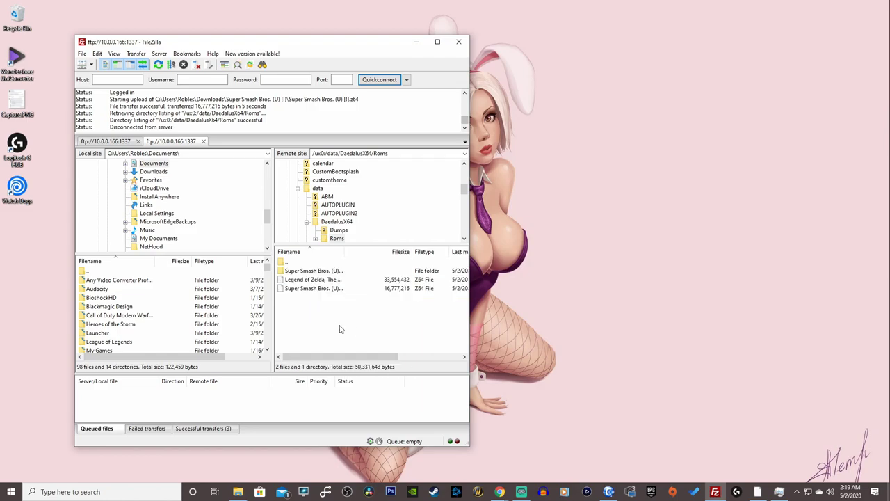
click(313, 291)
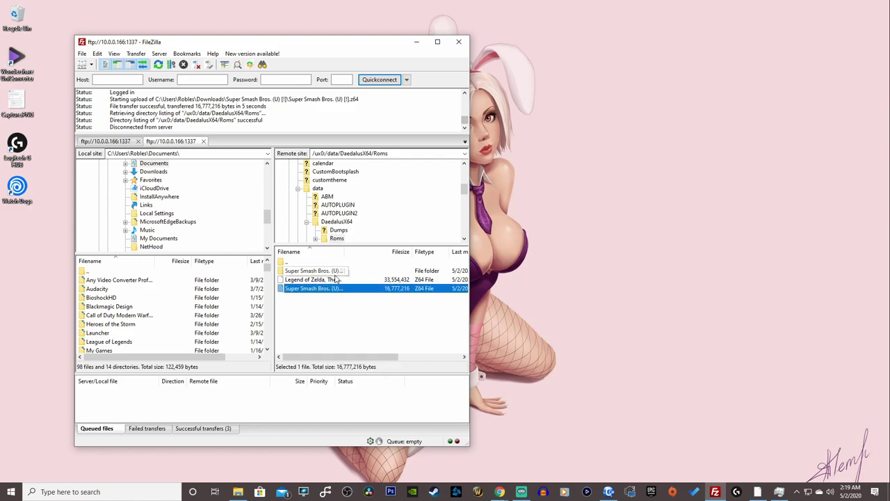
click(297, 271)
double_click(298, 271)
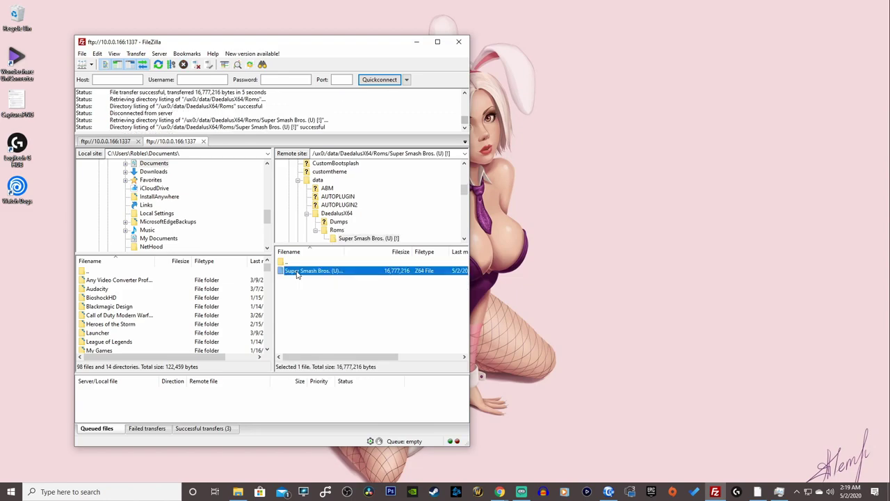
click(303, 265)
double_click(302, 265)
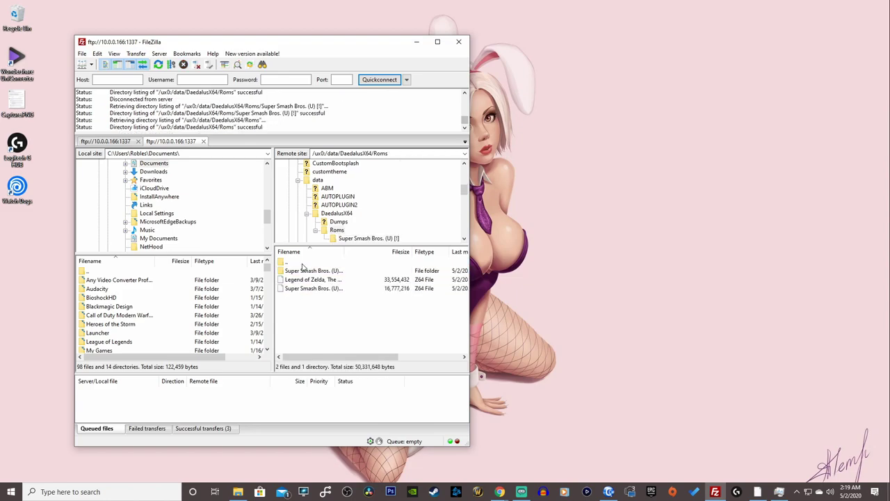
Switch to File Explorer and upload Killer Instinct Gold (U) (V1.2) [!].z64 from its Downloads subfolder to the remote Roms folder.
click(238, 491)
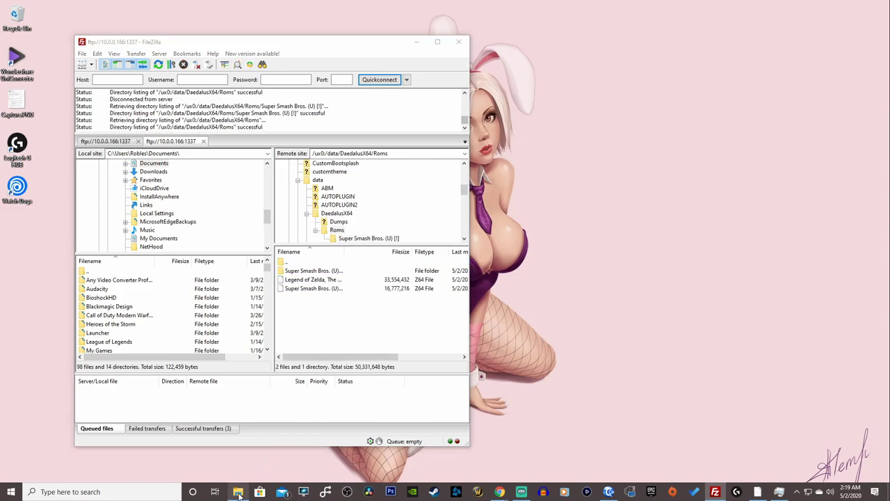
drag(855, 397, 791, 236)
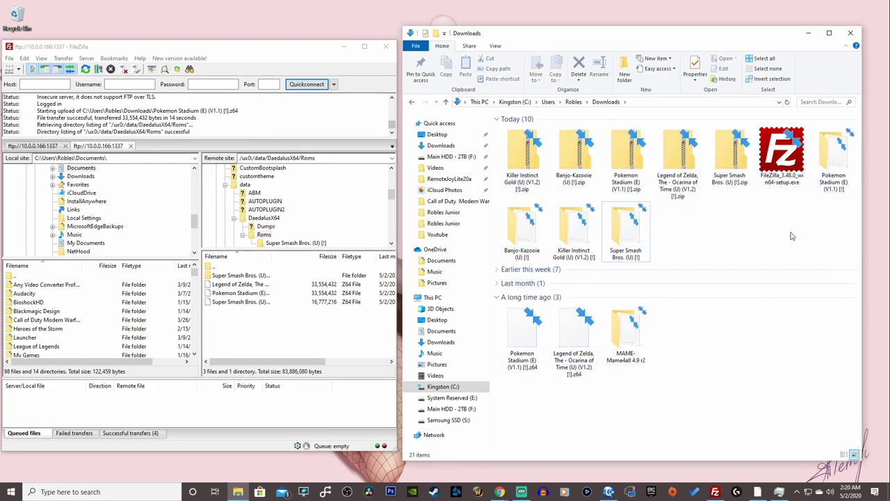
drag(845, 236, 743, 221)
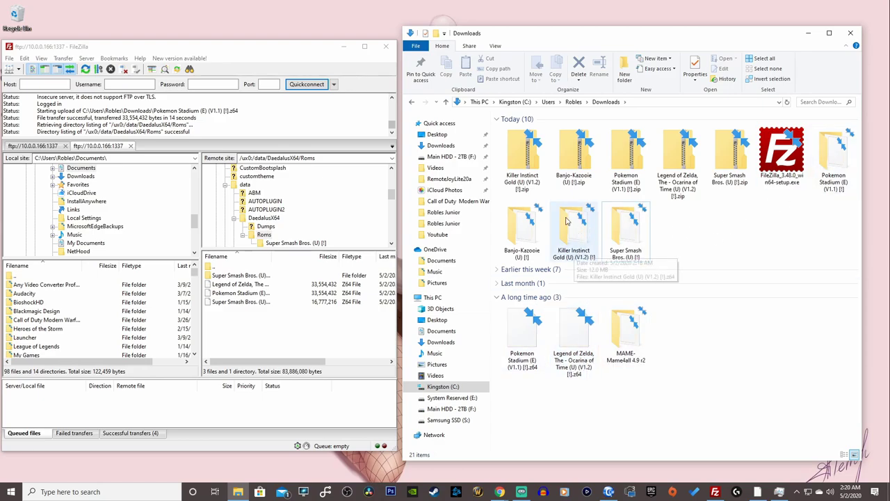
double_click(567, 238)
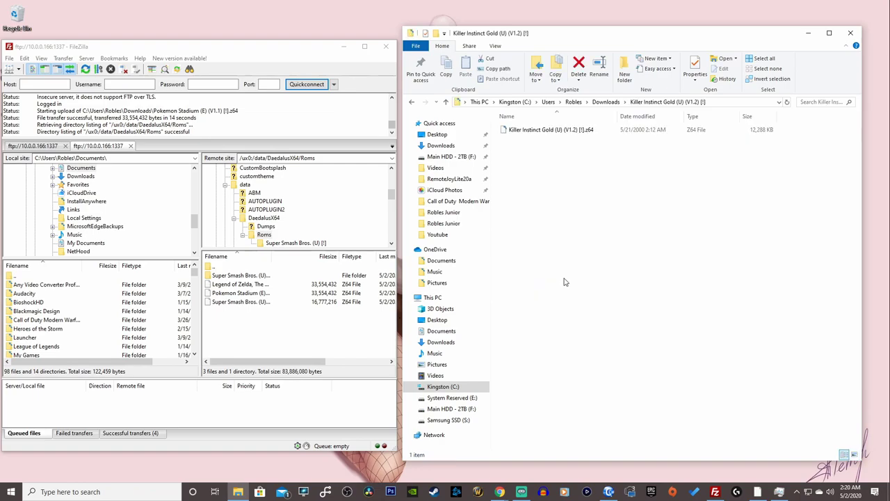
drag(540, 133, 549, 128)
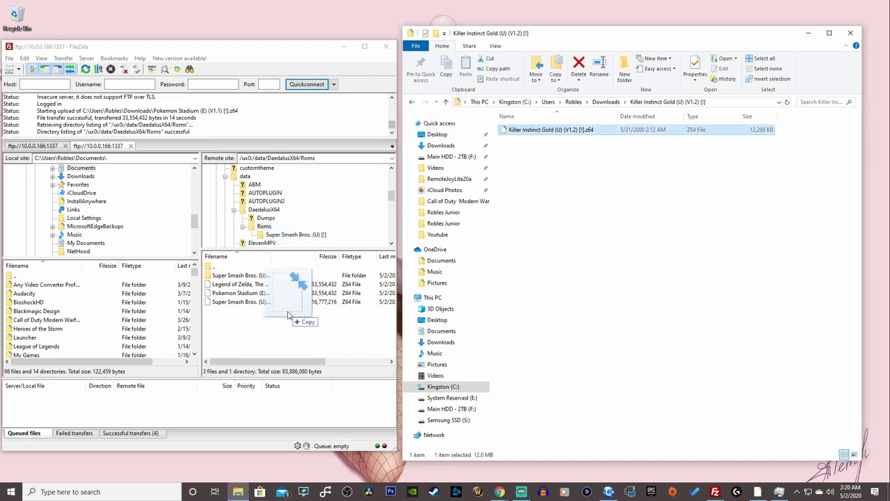
drag(289, 315, 289, 315)
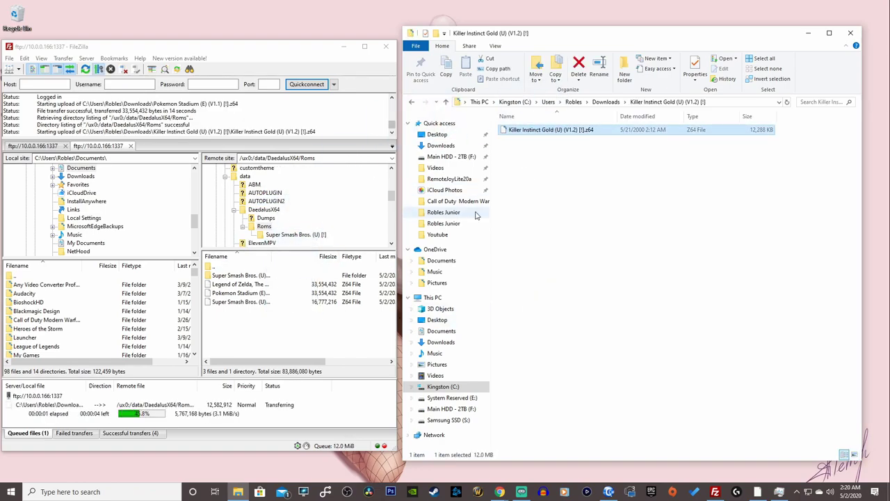
Extract Banjo-Kazooie (U) [!].zip directly into Downloads with 7-Zip and upload the resulting .z64 file to the remote Roms folder.
click(606, 102)
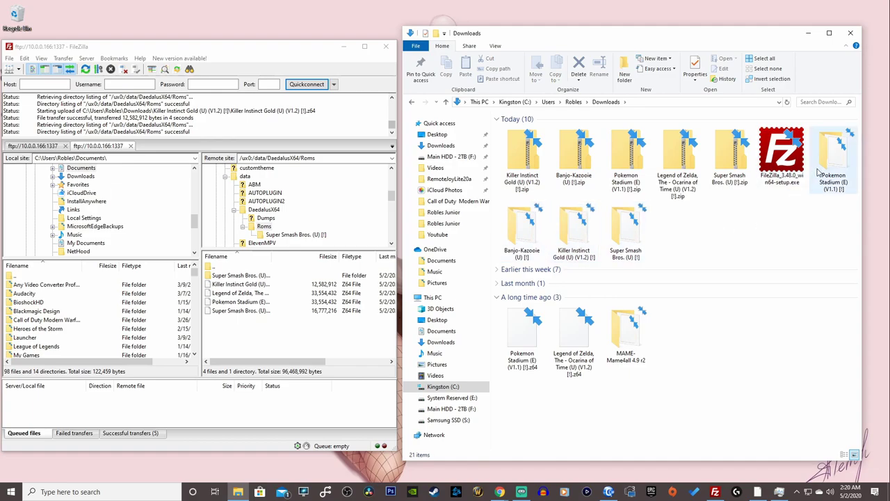
right_click(580, 158)
mouse_move(615, 199)
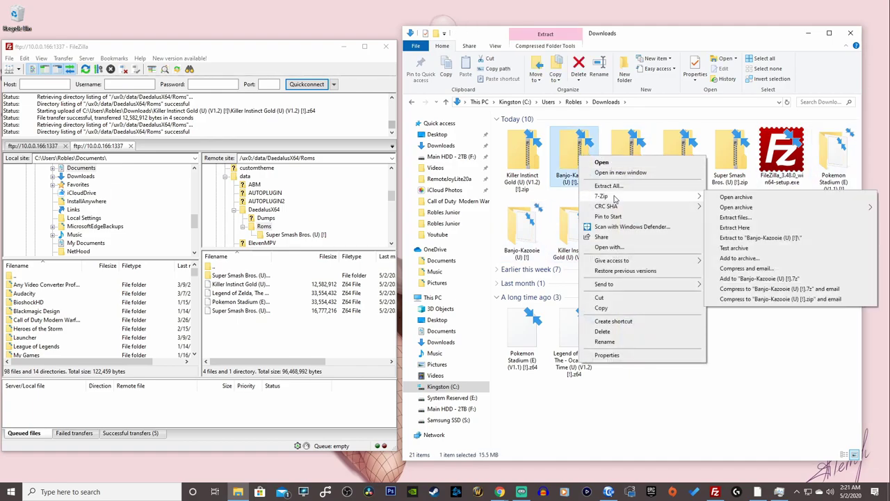
click(735, 227)
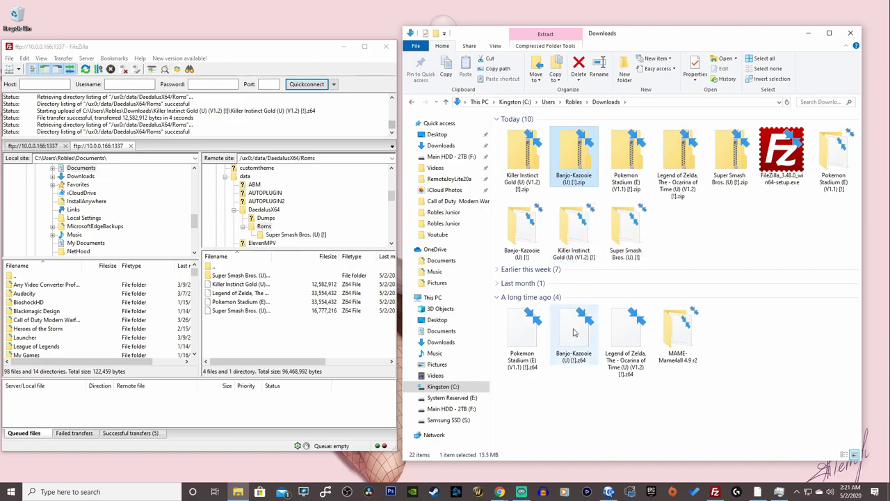
drag(574, 327, 291, 333)
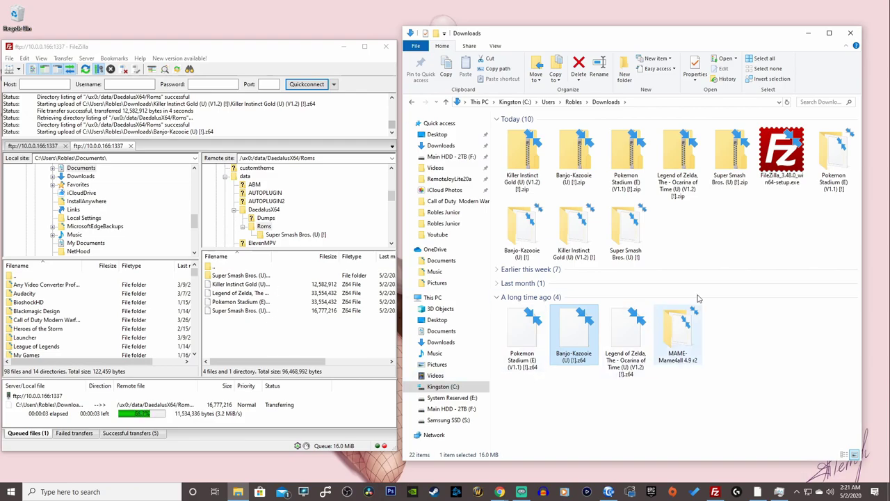
Review the game files in the remote Roms folder, including Banjo-Kazooie, Killer Instinct Gold, Legend of Zelda and Super Smash Bros.
click(273, 319)
click(273, 310)
click(274, 302)
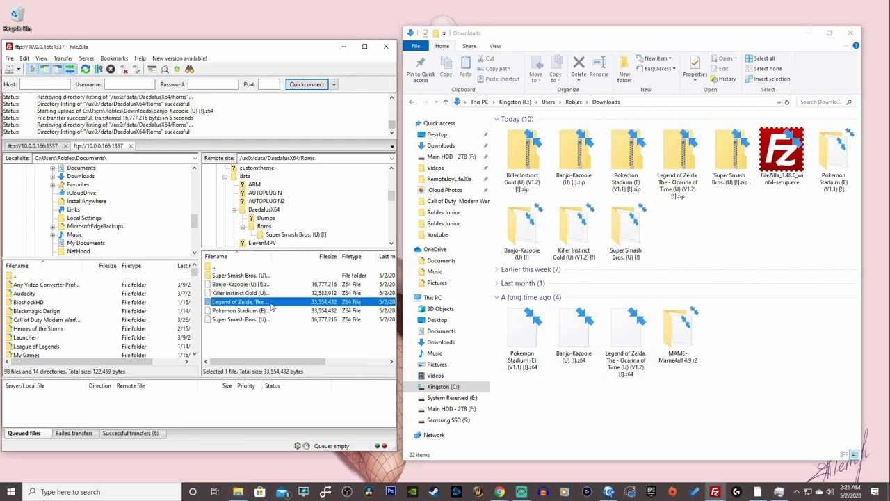
click(276, 295)
click(278, 285)
click(271, 302)
click(265, 319)
click(697, 247)
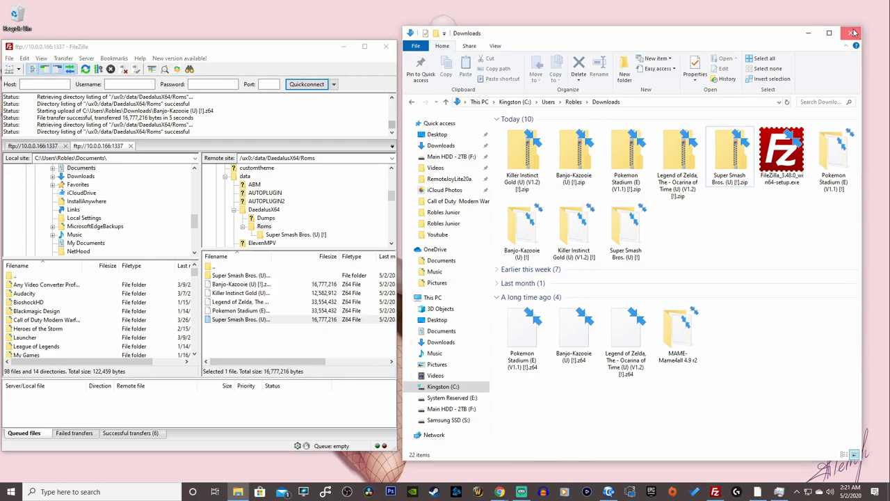
Close File Explorer and FileZilla, switch to VitaShell on the PS Vita and disconnect its FTP server.
click(853, 33)
click(387, 47)
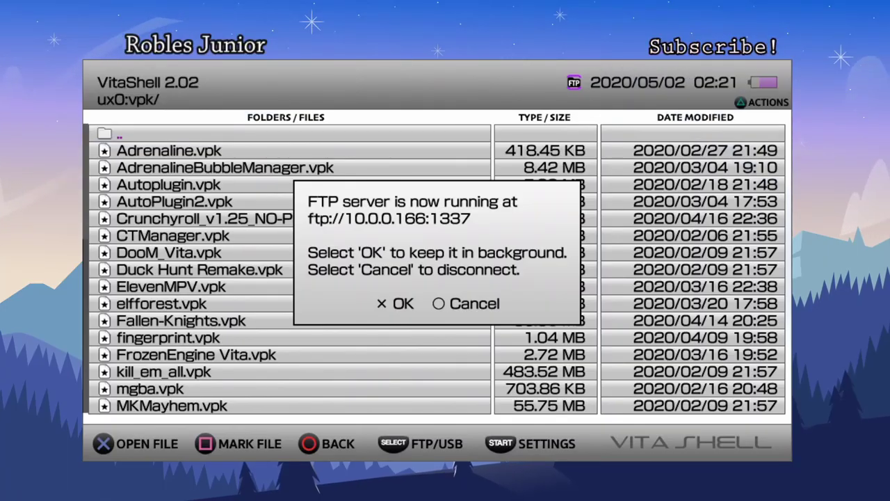
key(Escape)
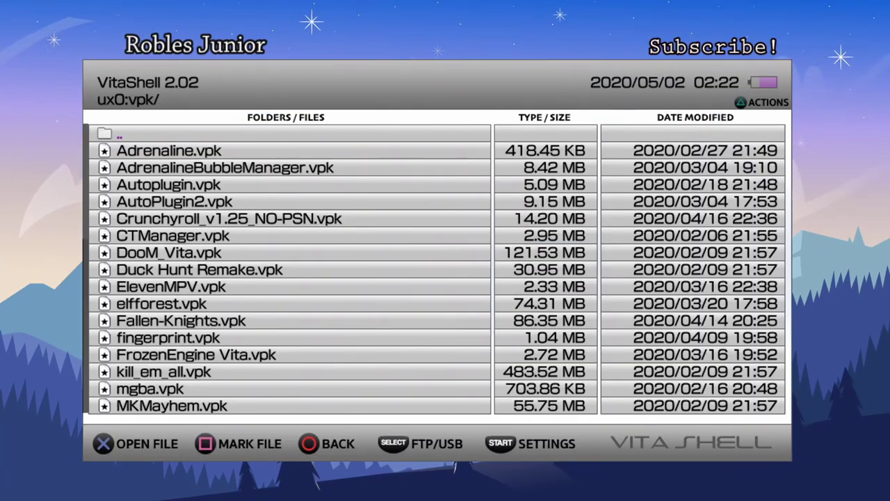
Go back to VitaShell's list of drives, exit to the LiveArea and close VitaShell.
key(Escape)
key(Escape)
key(super)
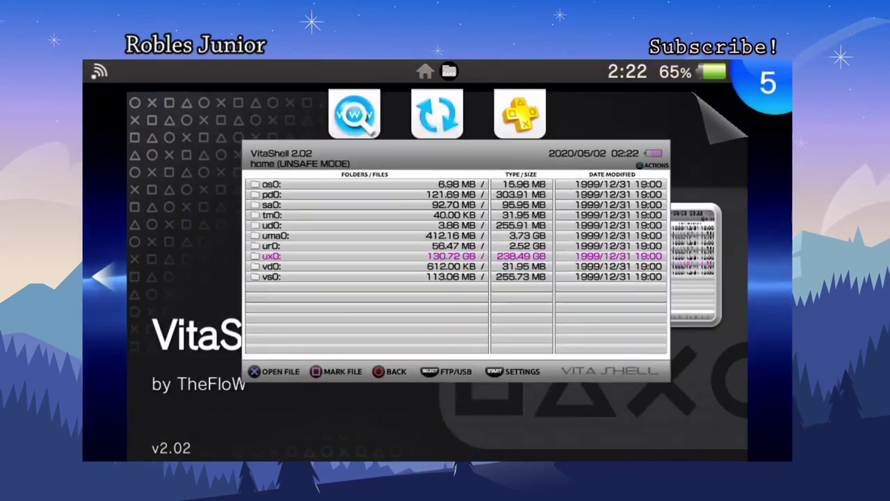
key(super)
Open DaedalusX64 from the last page of the PS Vita home screen and start the emulator.
key(Down)
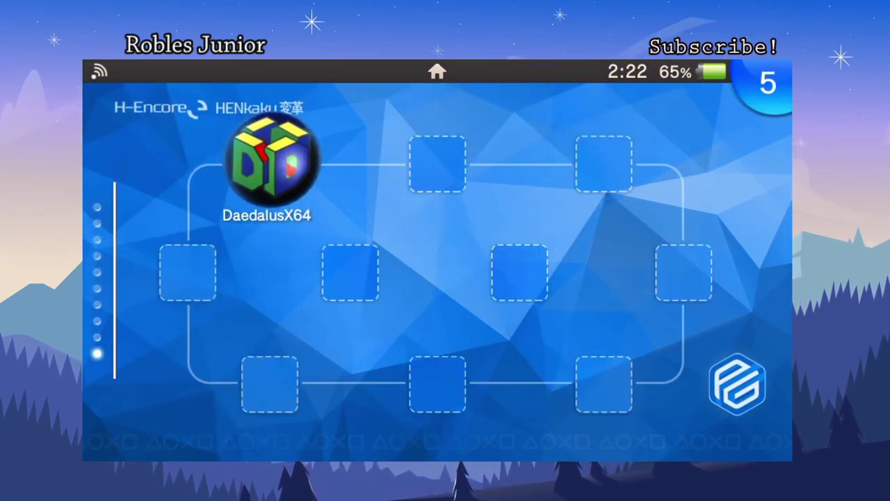
key(Return)
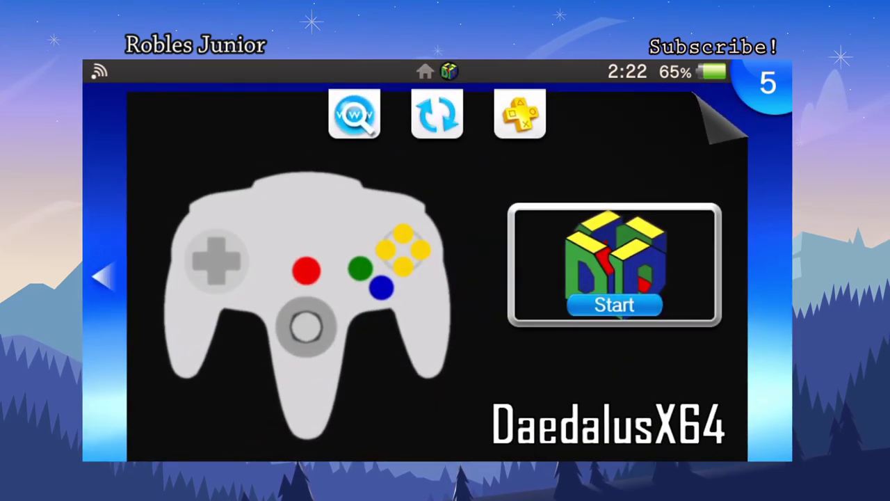
key(Return)
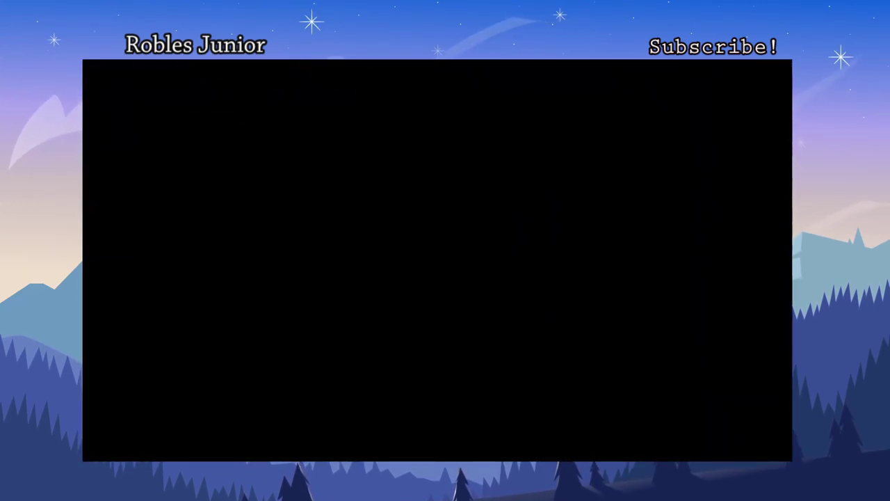